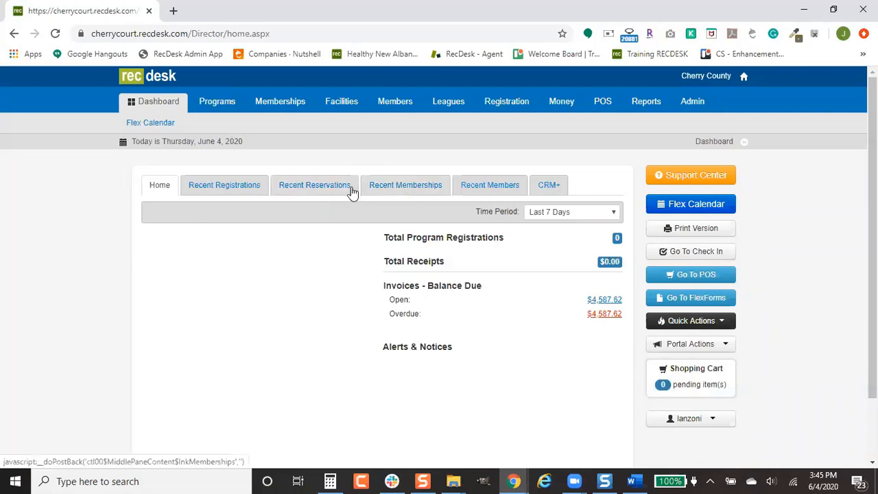
# Open the CRM+ notes of the recent Ice Rink- Full Sheet reservation for 6/25/2020 at 7:00 AM.
pyautogui.click(309, 190)
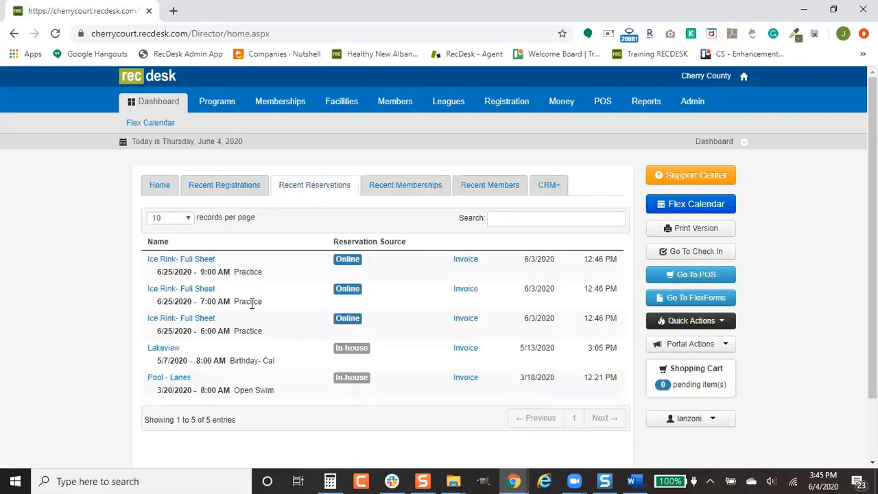
pyautogui.click(204, 293)
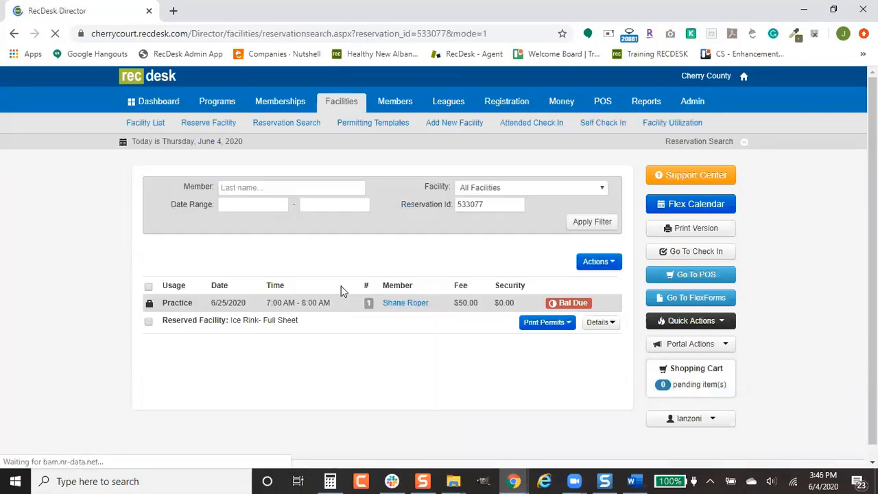
pyautogui.scroll(-1, 345, 291)
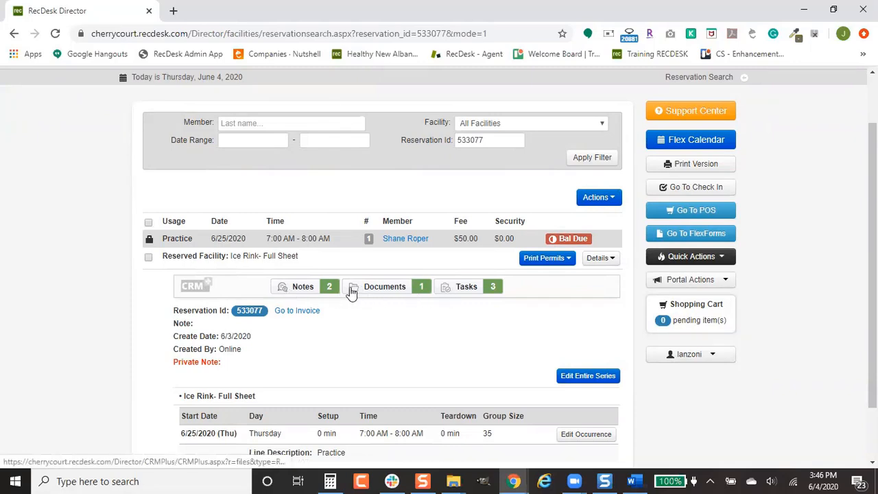
pyautogui.click(295, 292)
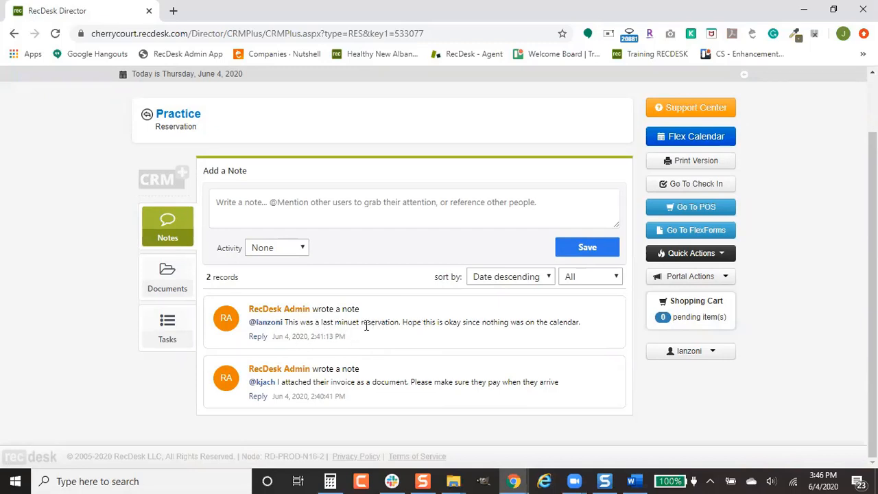
# Reply to the last-minute reservation note, mentioning the colleague, with "This reservation is fine. It is a small group and requires no additional staffing.".
pyautogui.click(257, 336)
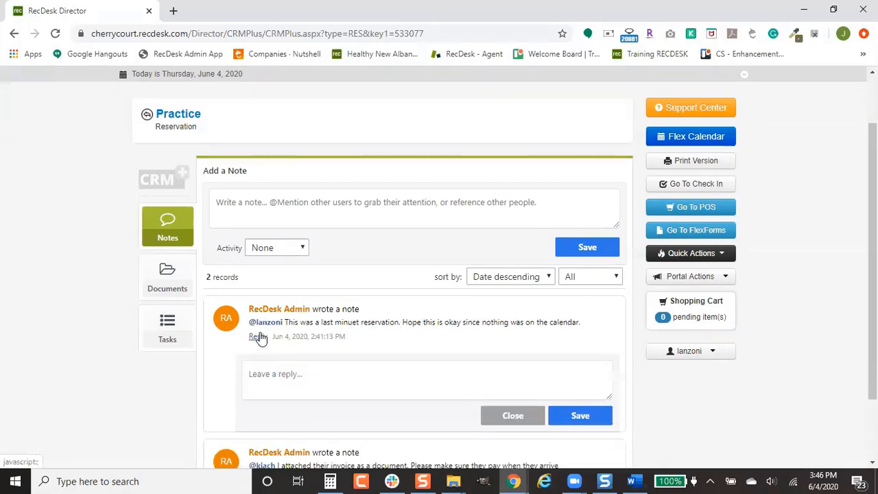
pyautogui.click(263, 373)
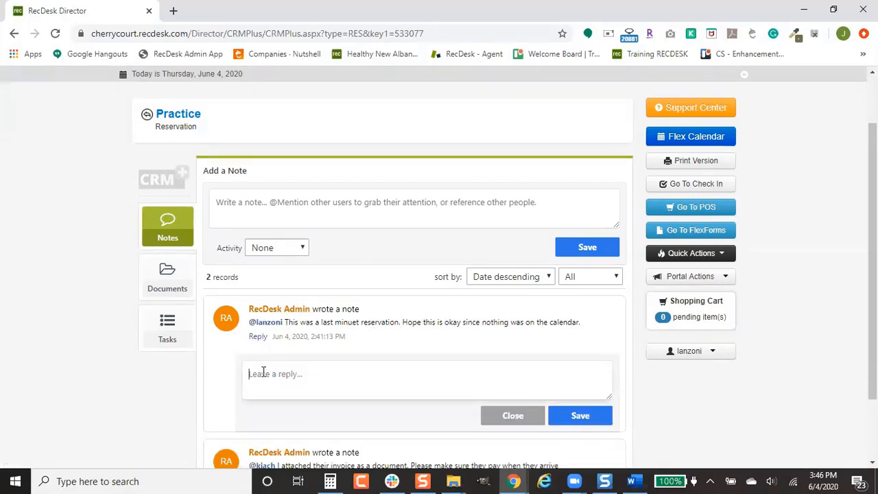
pyautogui.write('@tom')
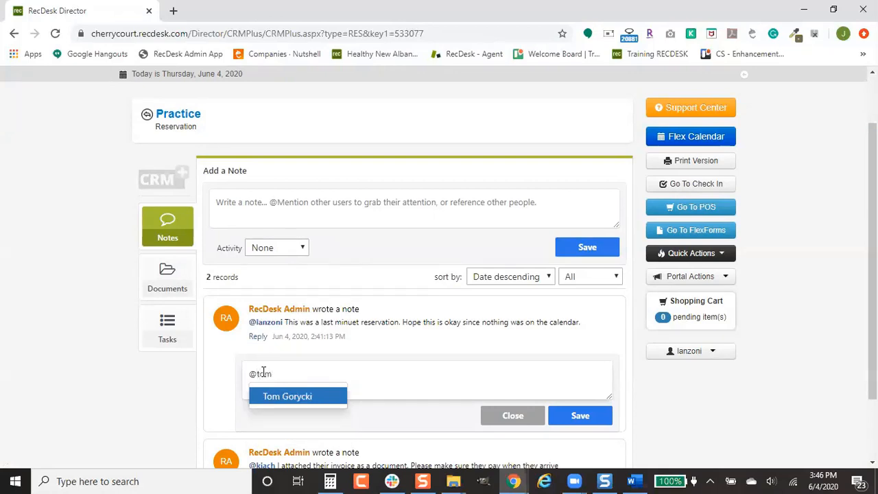
pyautogui.click(277, 395)
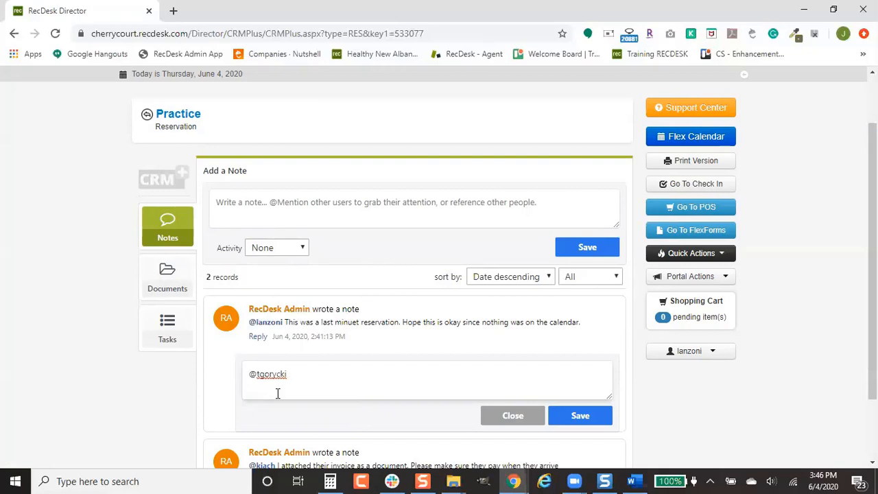
pyautogui.write('This reservation is fine. It is a small group and requires no additional staffing.')
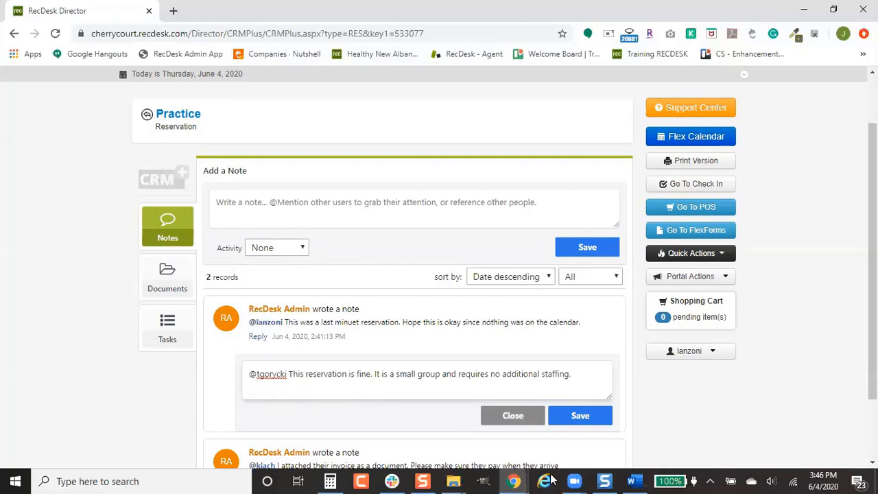
pyautogui.click(592, 415)
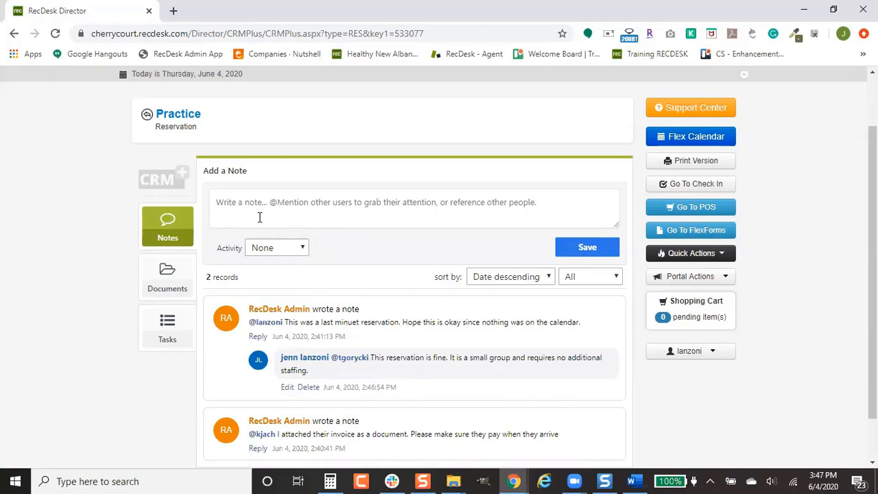
# Look over the activity types available for a new note.
pyautogui.click(274, 249)
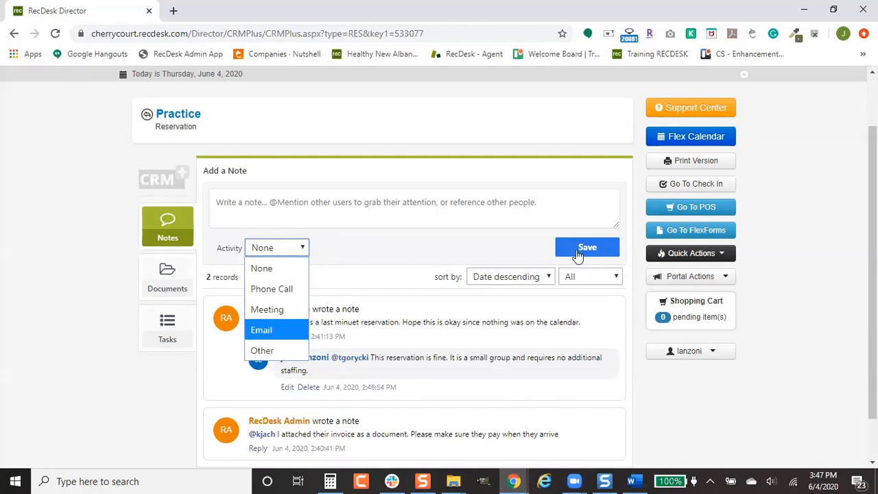
pyautogui.click(439, 245)
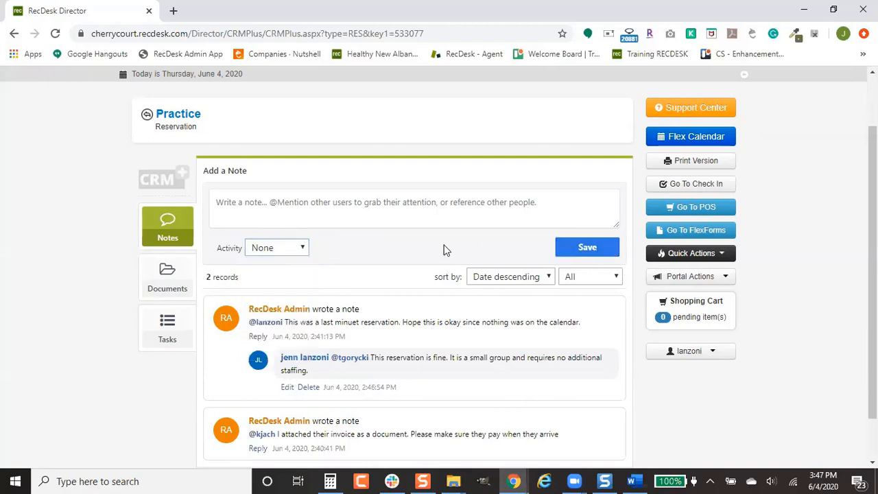
# View the upload sources offered for the reservation's documents without uploading anything.
pyautogui.click(180, 283)
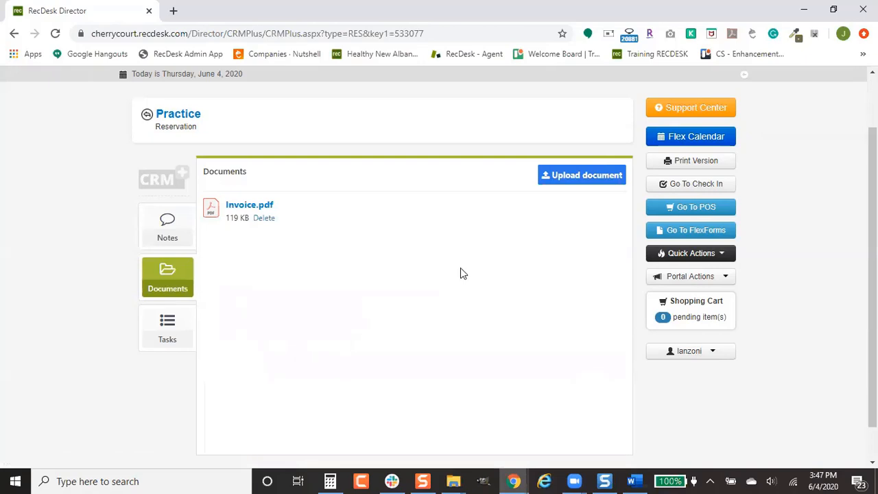
pyautogui.click(556, 184)
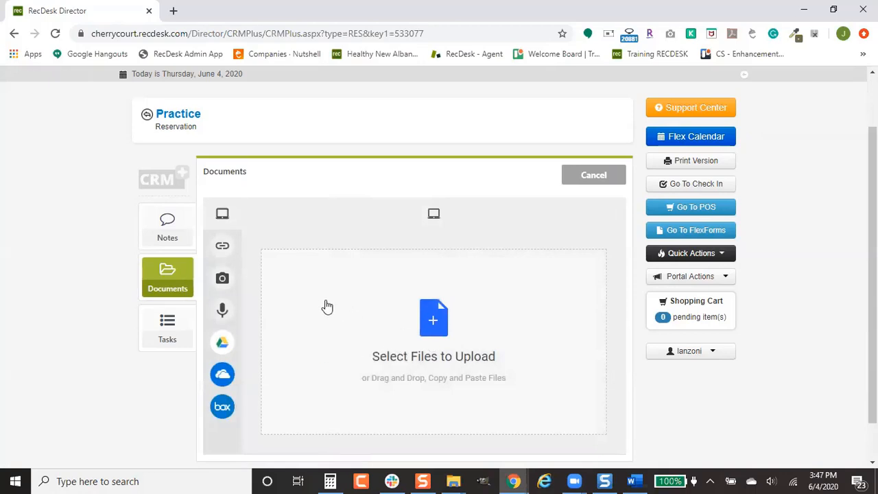
pyautogui.moveTo(227, 245)
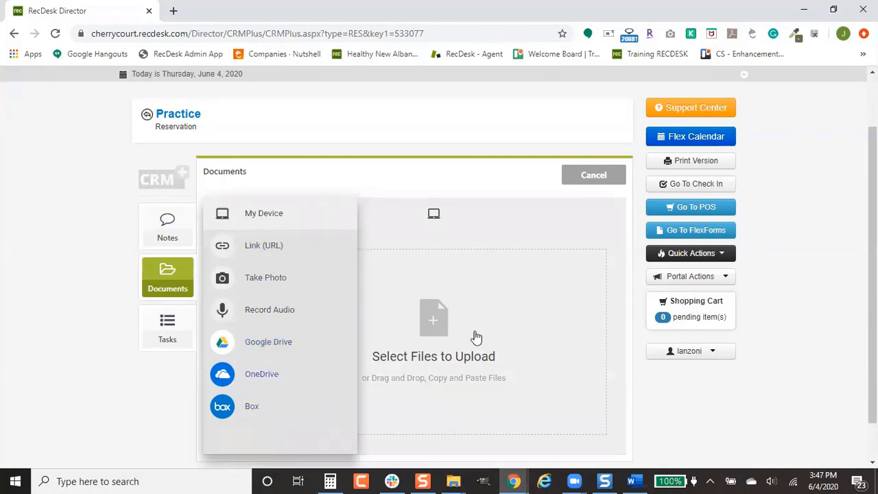
pyautogui.click(609, 180)
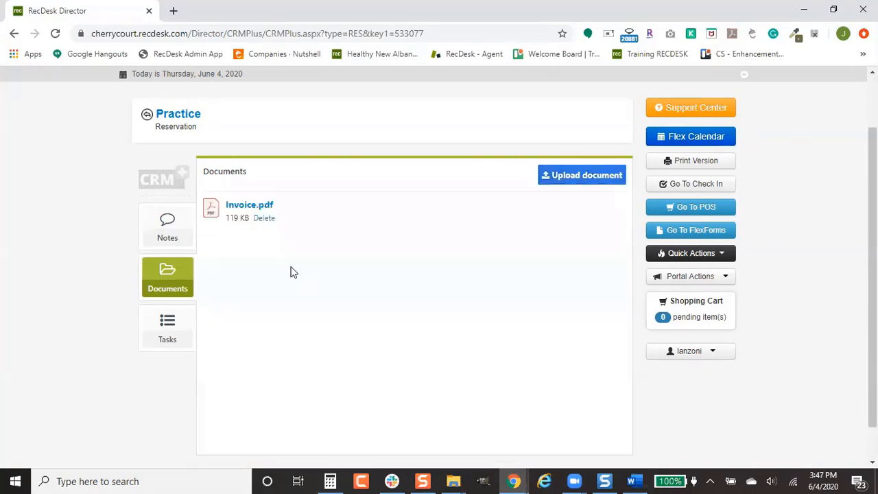
# Preview the attached Invoice.pdf through to its facility notes and close the preview.
pyautogui.click(259, 207)
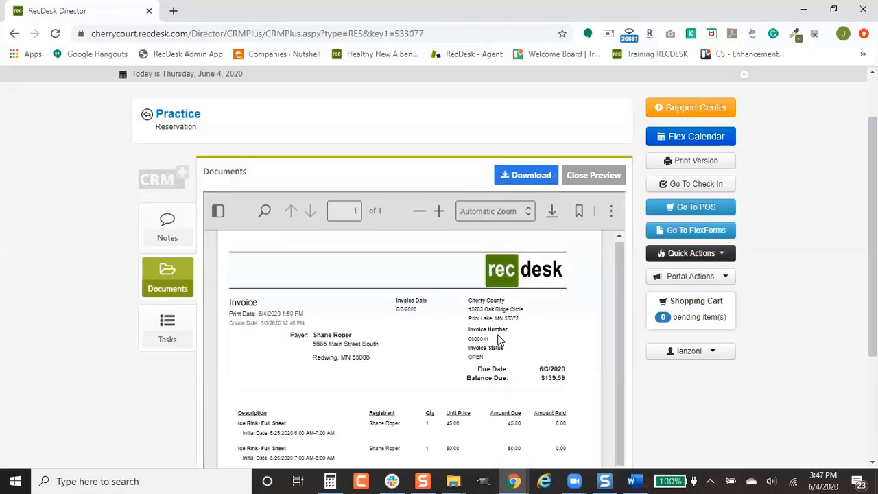
pyautogui.scroll(-5, 499, 341)
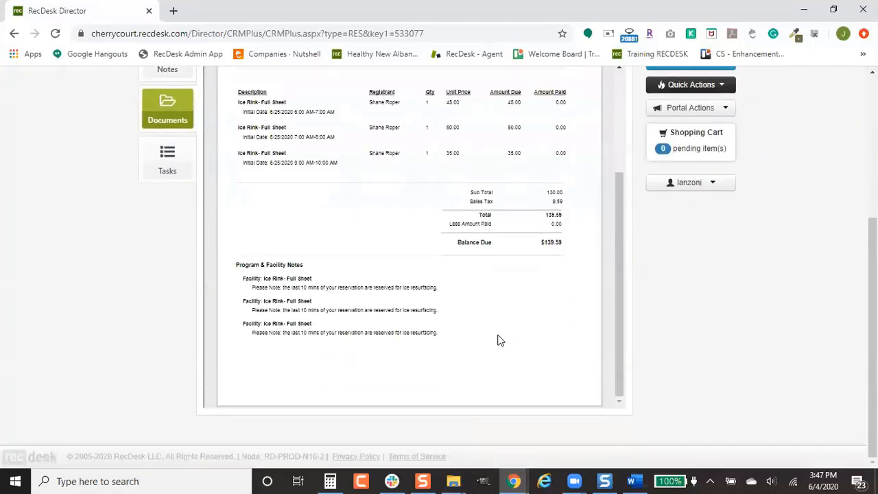
pyautogui.scroll(3, 500, 341)
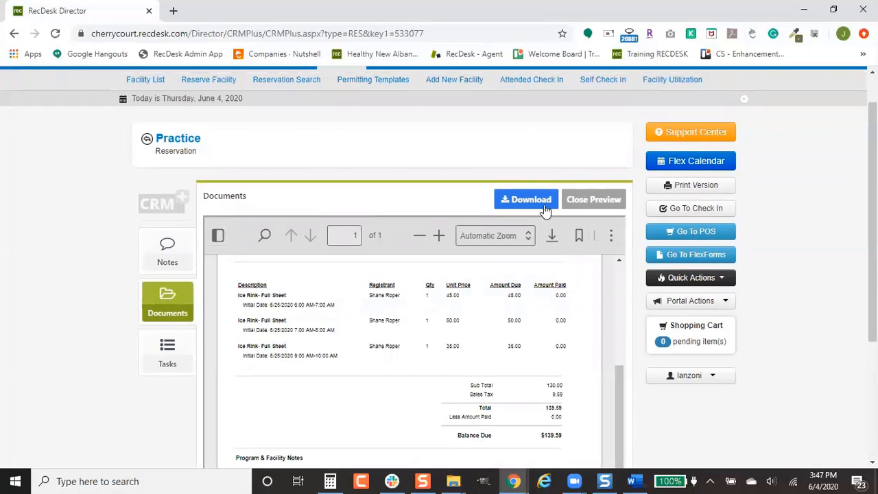
pyautogui.click(579, 206)
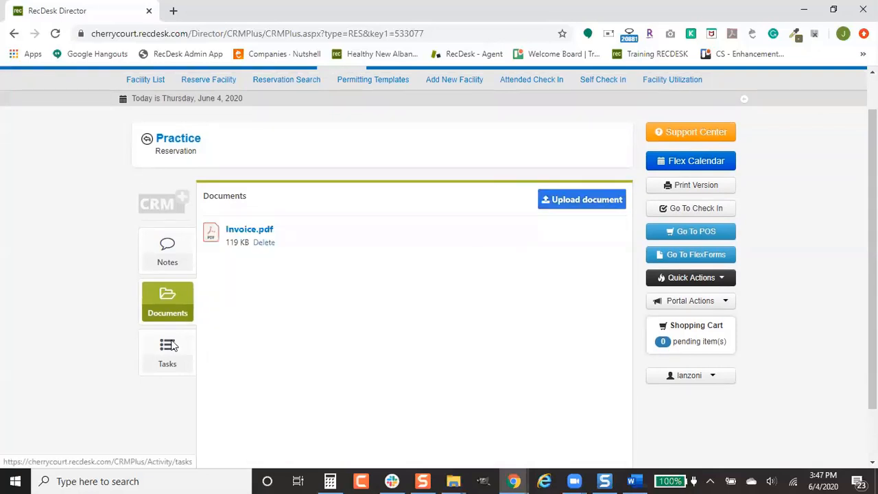
# Review the tasks assigned on the Practice reservation.
pyautogui.click(168, 350)
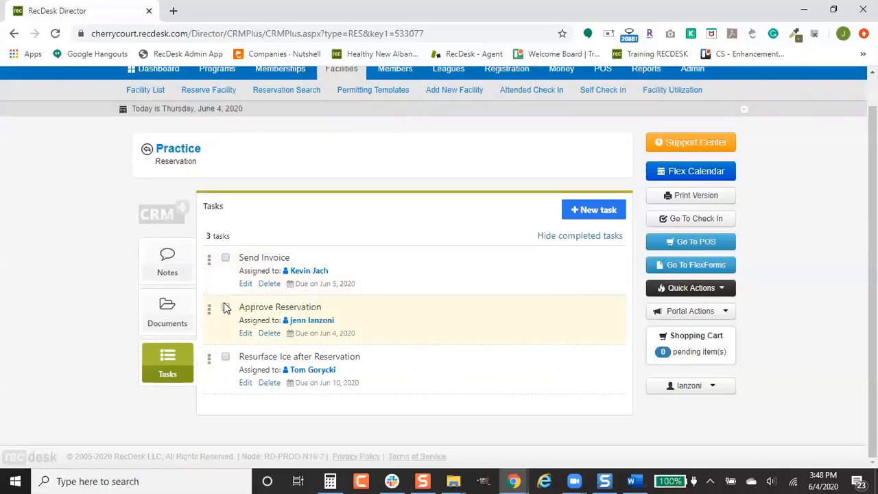
pyautogui.scroll(1, 288, 295)
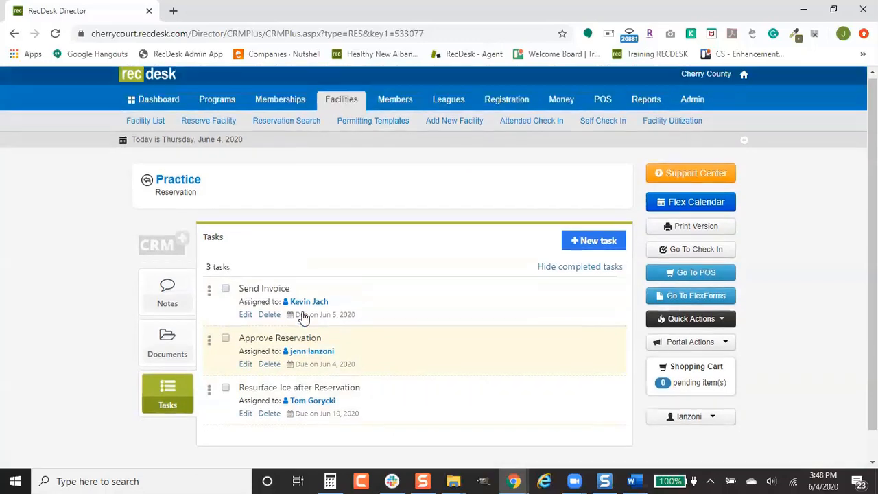
# Mark the Approve Reservation task as completed in the dashboard's CRM+ task list.
pyautogui.click(154, 102)
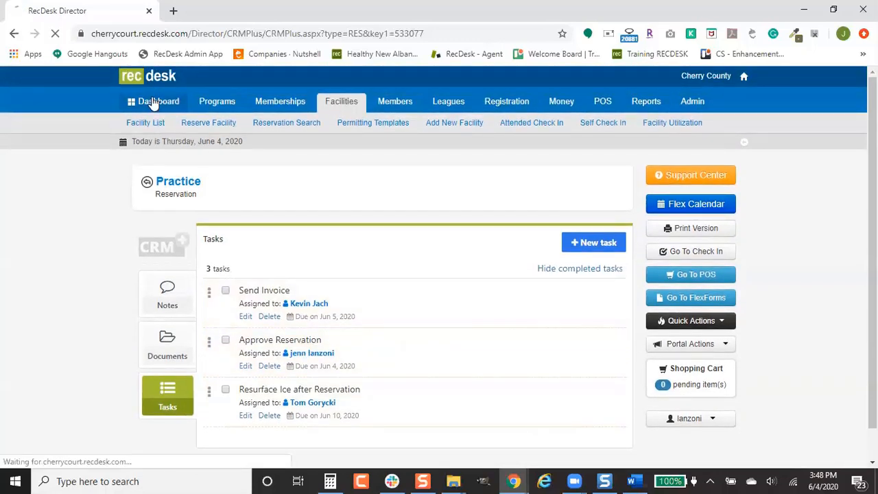
pyautogui.click(551, 184)
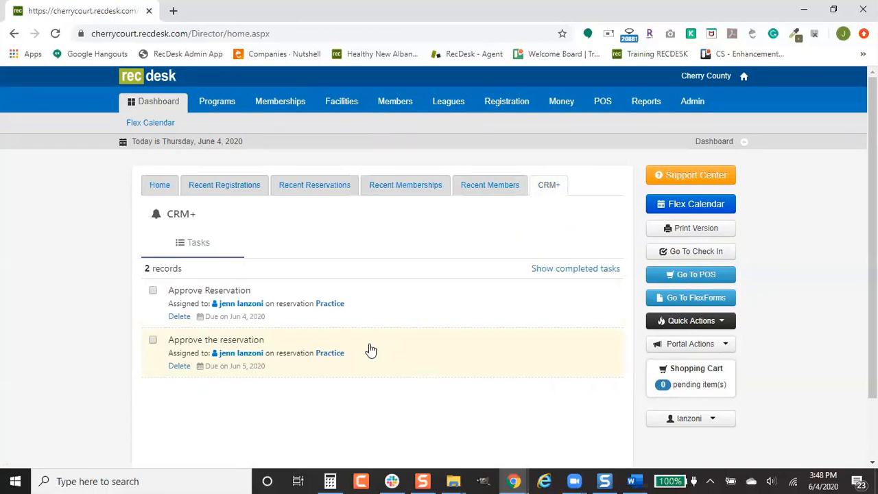
pyautogui.click(153, 292)
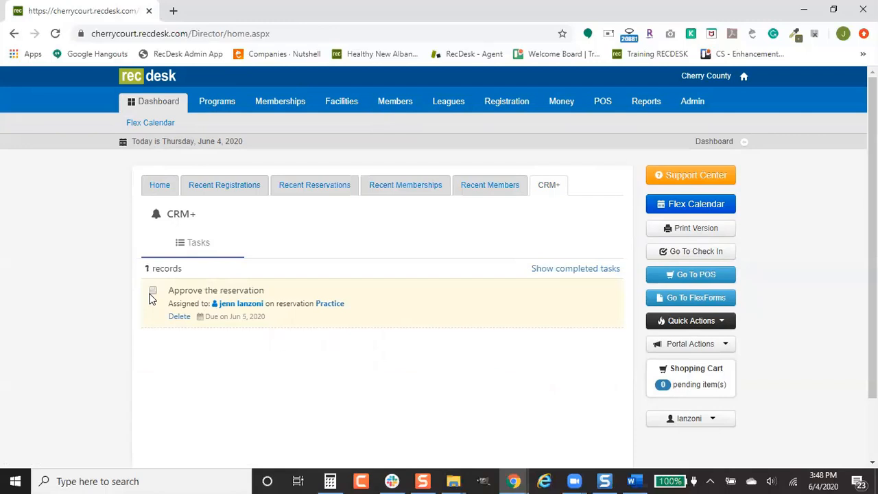
# Open the Practice reservation linked to the remaining dashboard task and mark its "Approve the reservation" task as completed.
pyautogui.click(330, 304)
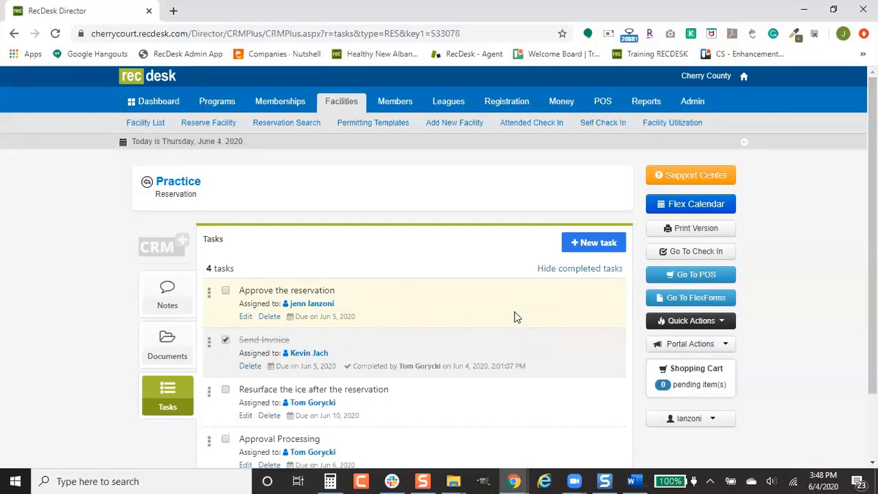
pyautogui.scroll(-1, 515, 315)
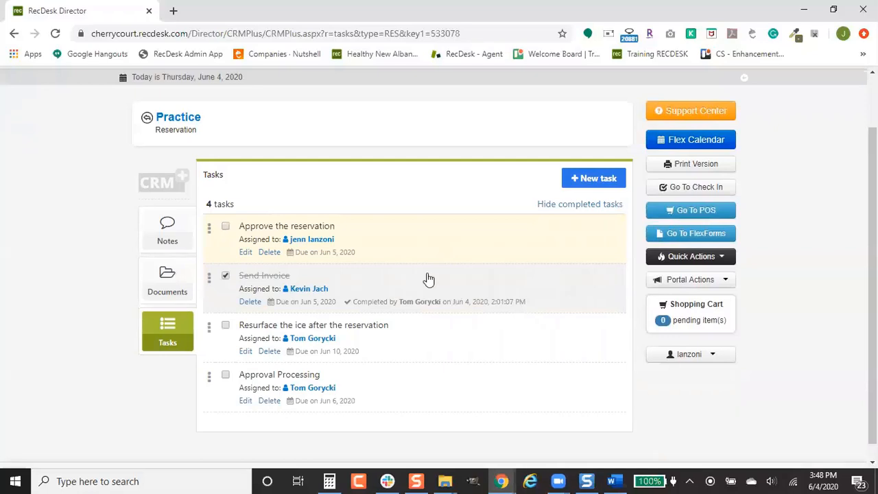
pyautogui.click(226, 227)
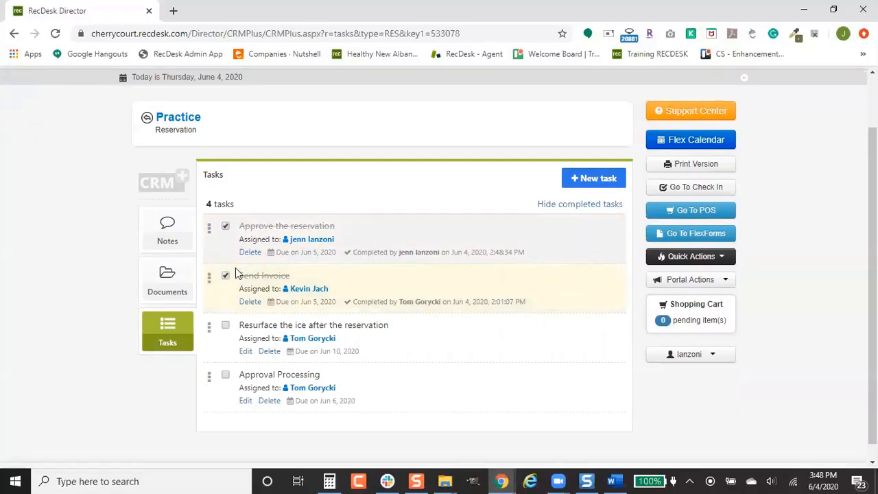
# Hide the completed tasks of the reservation and show them again.
pyautogui.click(553, 206)
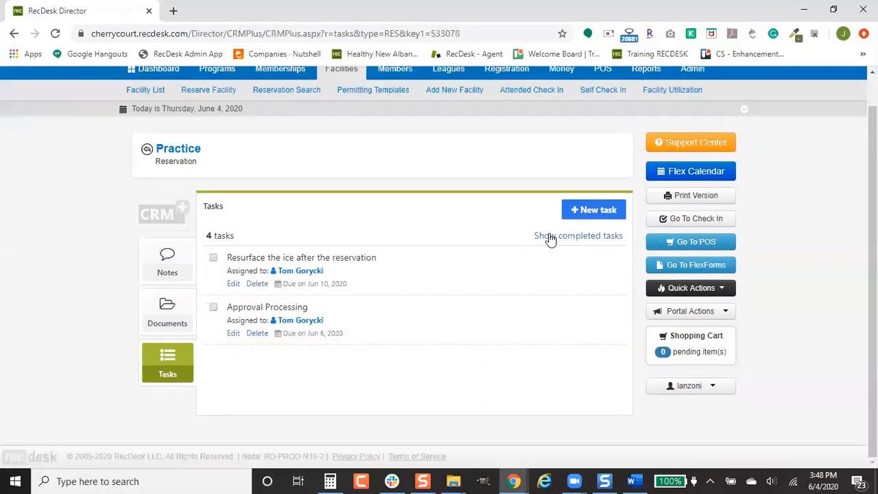
pyautogui.click(549, 237)
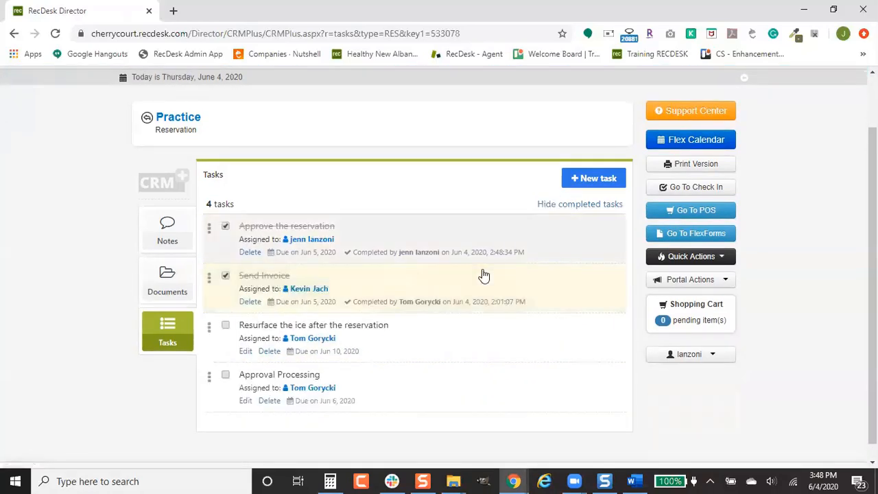
pyautogui.scroll(1, 485, 275)
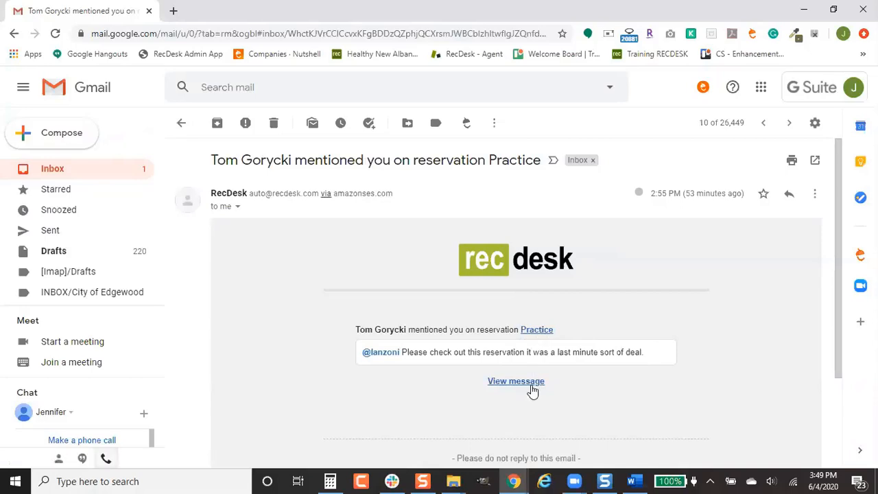
# Open the Practice reservation linked in the Gmail mention notification and view its details.
pyautogui.click(536, 330)
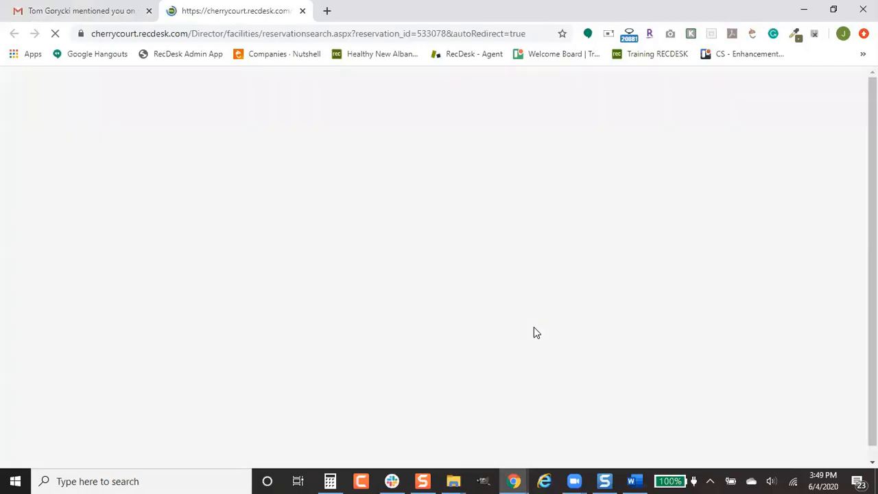
pyautogui.scroll(-1, 520, 376)
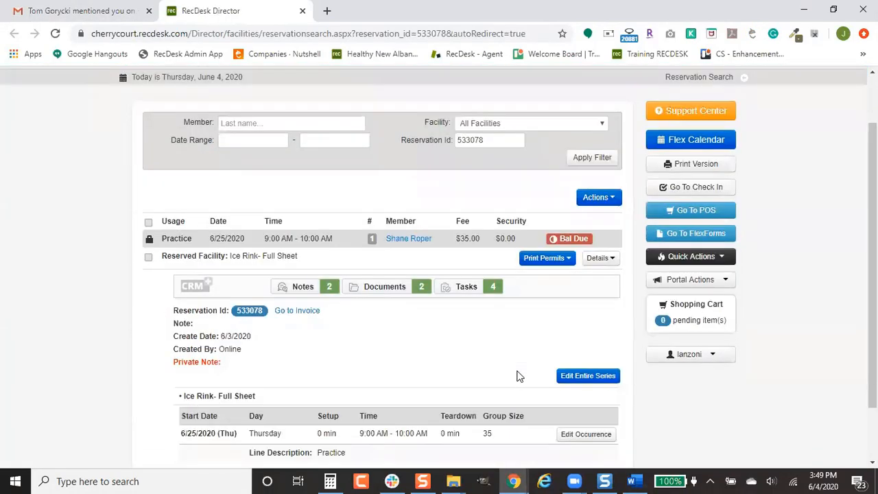